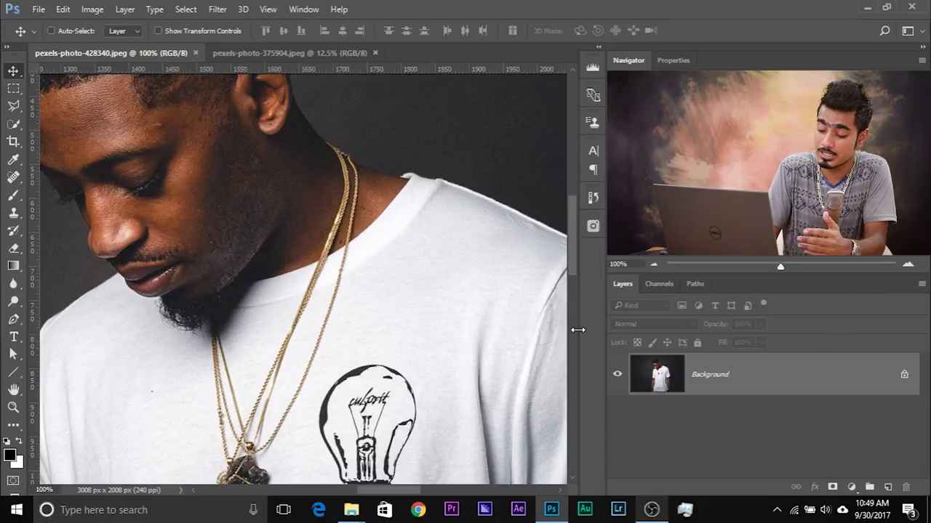
- Examine the portrait at several zoom levels, ending on the gold chains where they cross the T-shirt collar
key("ctrl+minus")
key("ctrl+minus")
key("ctrl+minus")
key("ctrl+minus")
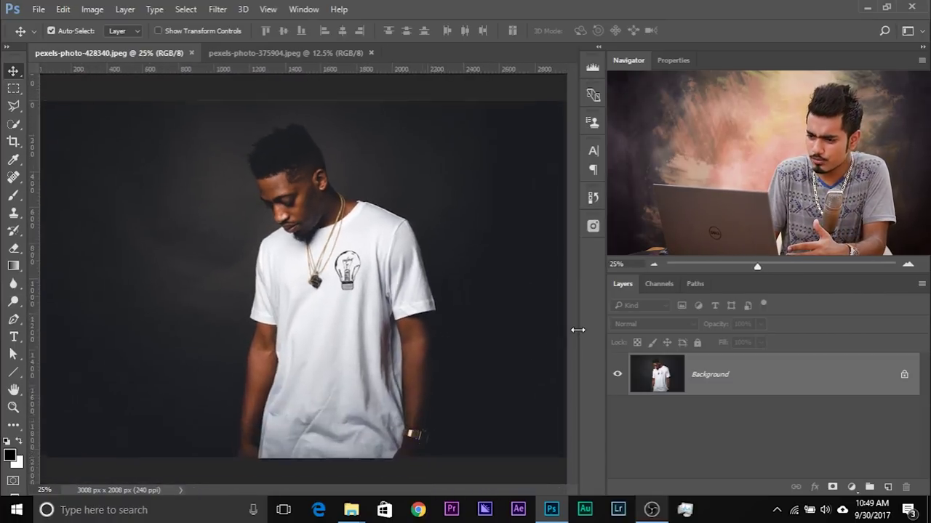
key("ctrl+plus")
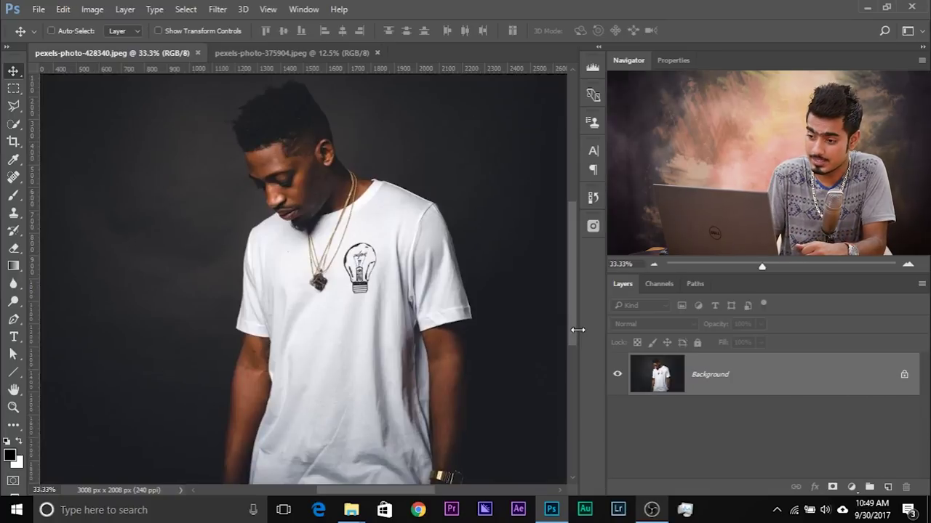
key("ctrl+plus")
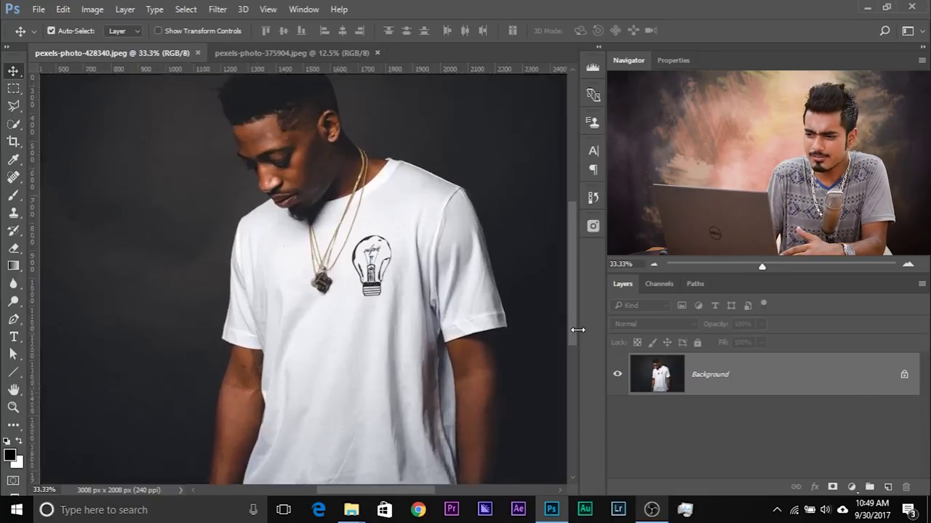
key("ctrl+minus")
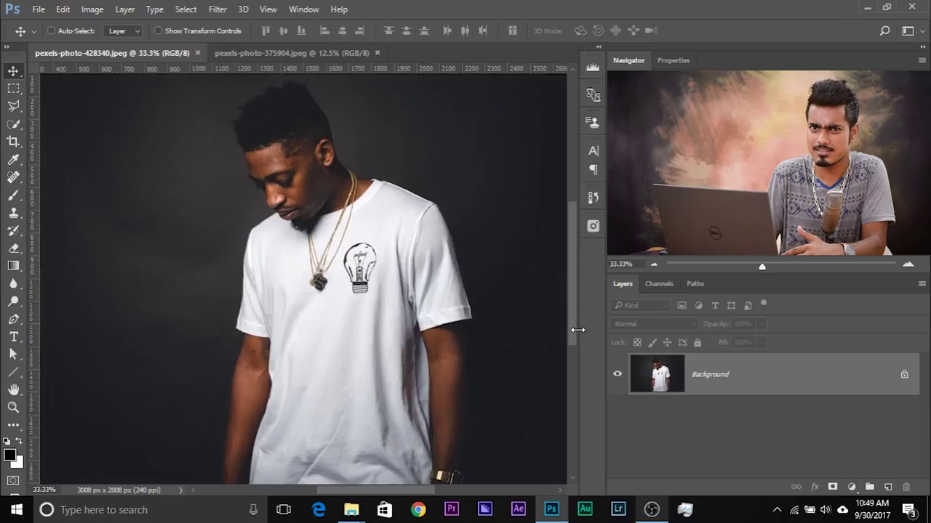
key("ctrl+plus")
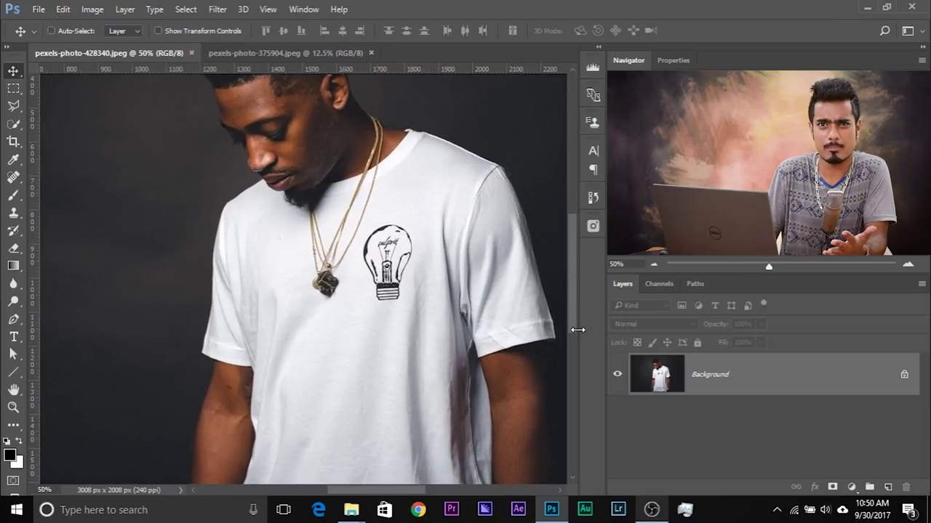
key("ctrl+plus")
key("ctrl+plus")
key("ctrl+plus")
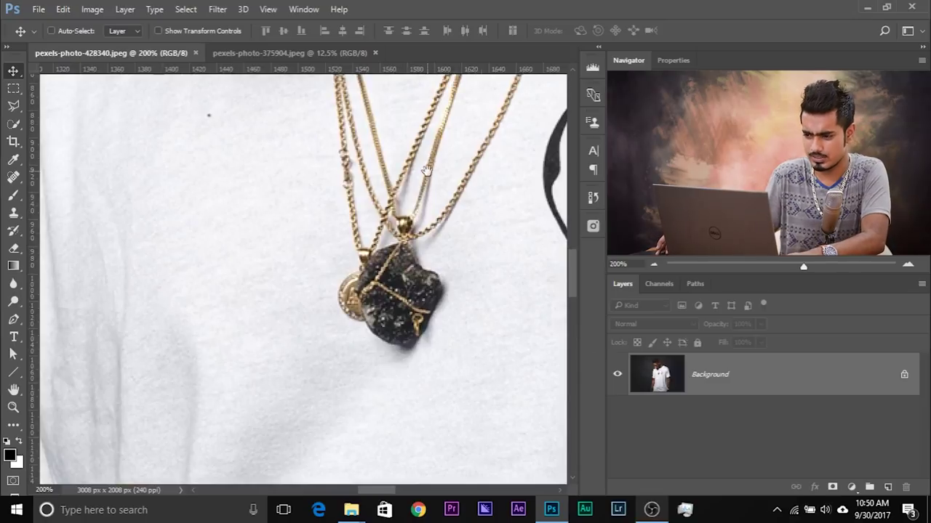
left_click_drag(427, 173, 359, 255)
left_click_drag(298, 283, 260, 306)
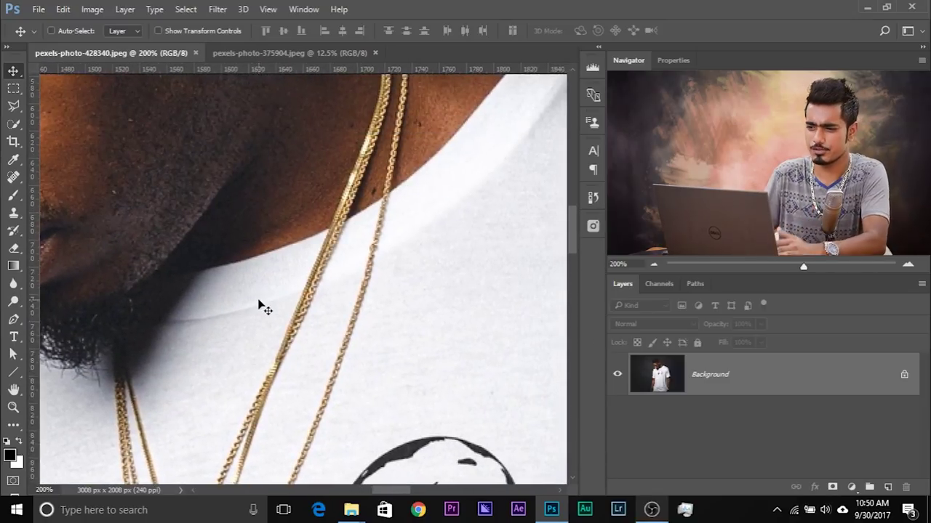
key("ctrl+plus")
left_click_drag(259, 306, 324, 311)
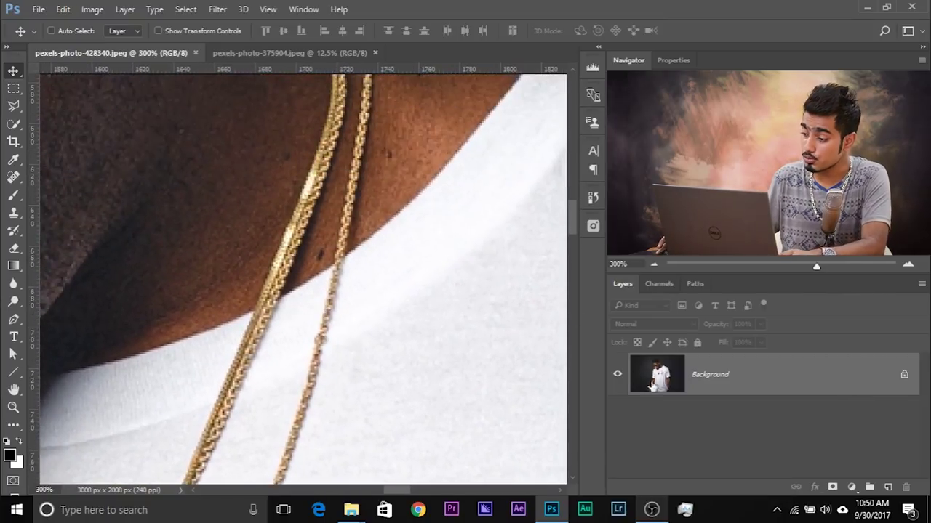
- Add a new empty layer above the portrait and activate the Clone Stamp tool for the collar area
left_click(888, 487)
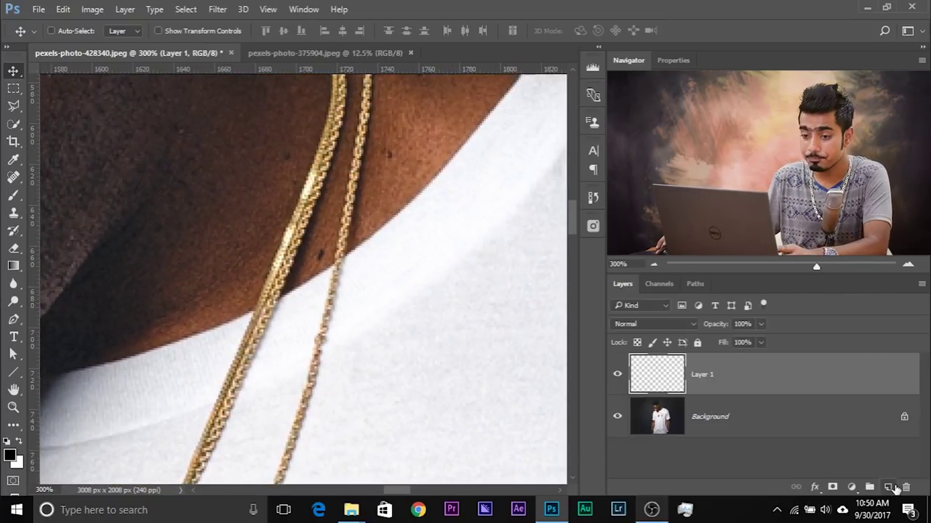
left_click(11, 214)
mouse_move(325, 204)
left_mouse_down()
mouse_move(241, 199)
mouse_move(252, 203)
left_mouse_up()
left_click_drag(336, 185, 304, 205)
key("alt")
key("alt")
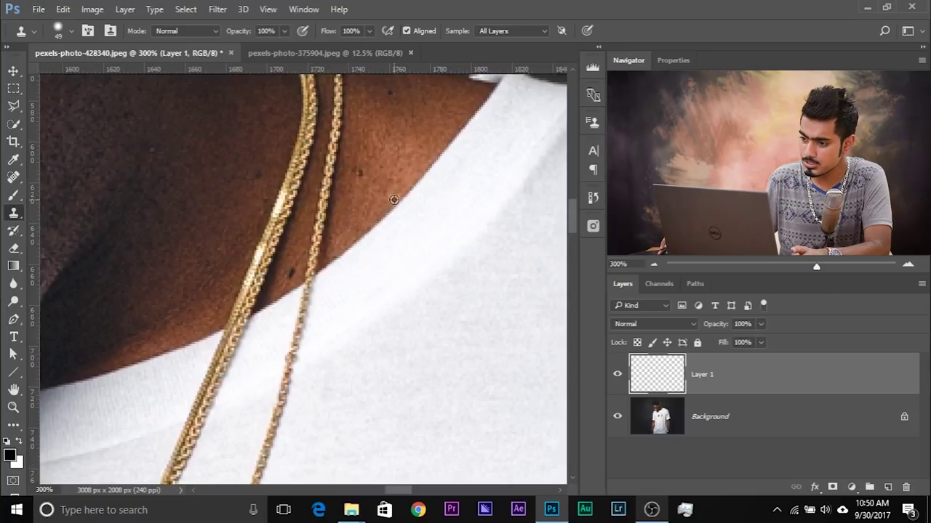
- Try to clone the collar edge over the thin chain where it crosses the neckline
left_click(400, 200, "alt")
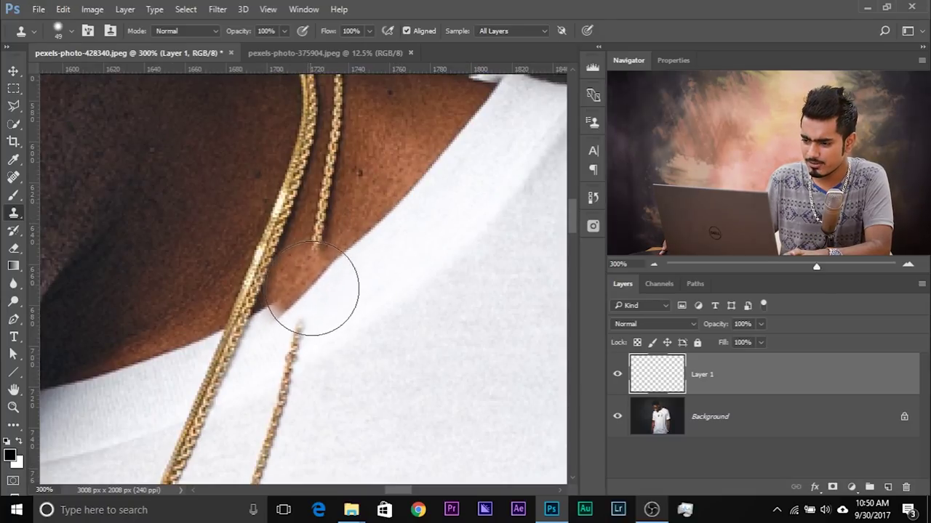
mouse_move(315, 288)
left_mouse_down()
mouse_move(288, 315)
mouse_move(274, 241)
left_mouse_up()
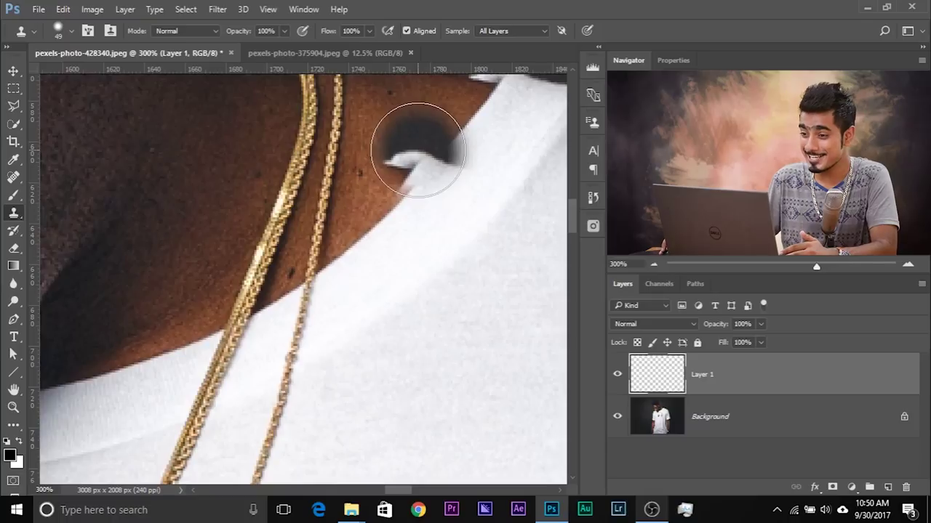
key("ctrl+z")
left_click(302, 9)
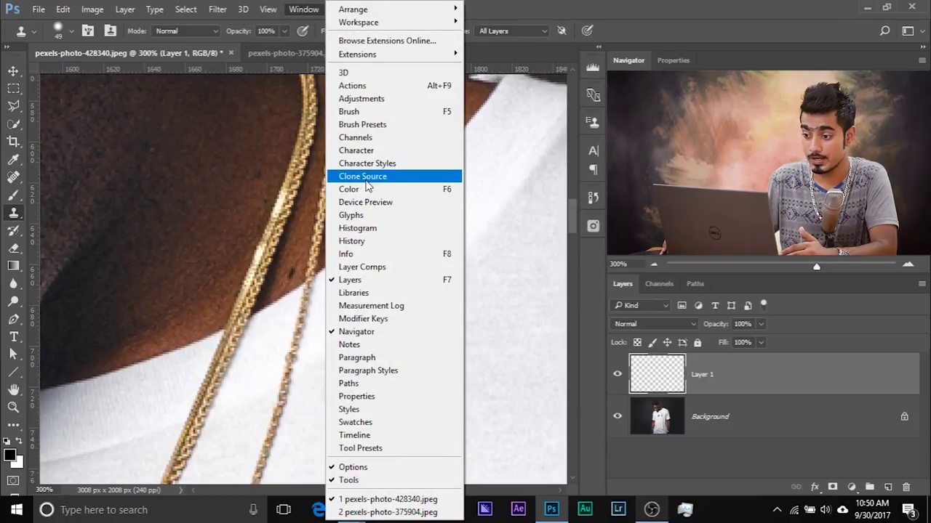
left_click(536, 7)
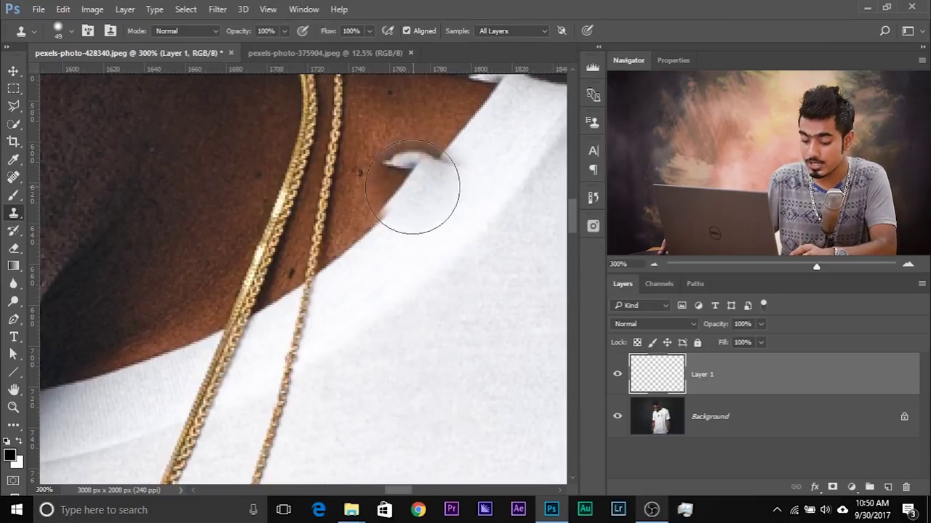
key("ctrl+z")
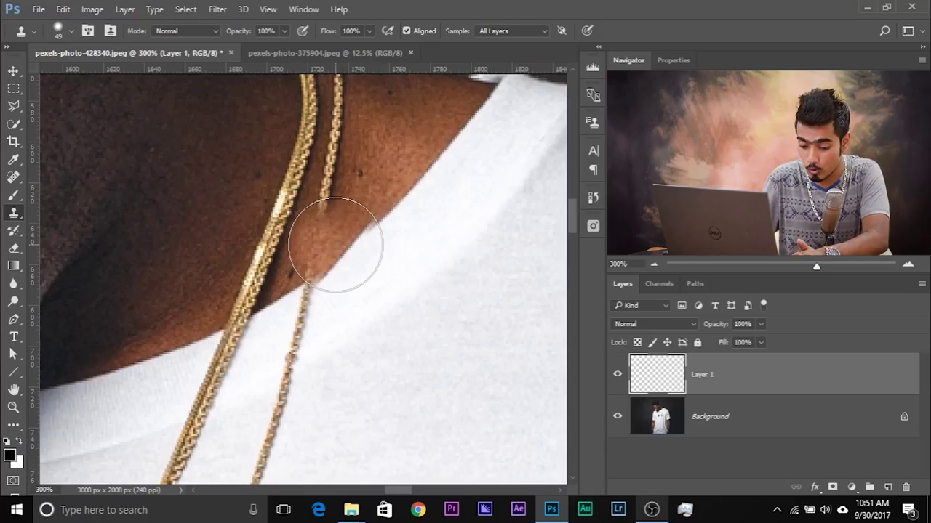
key("alt")
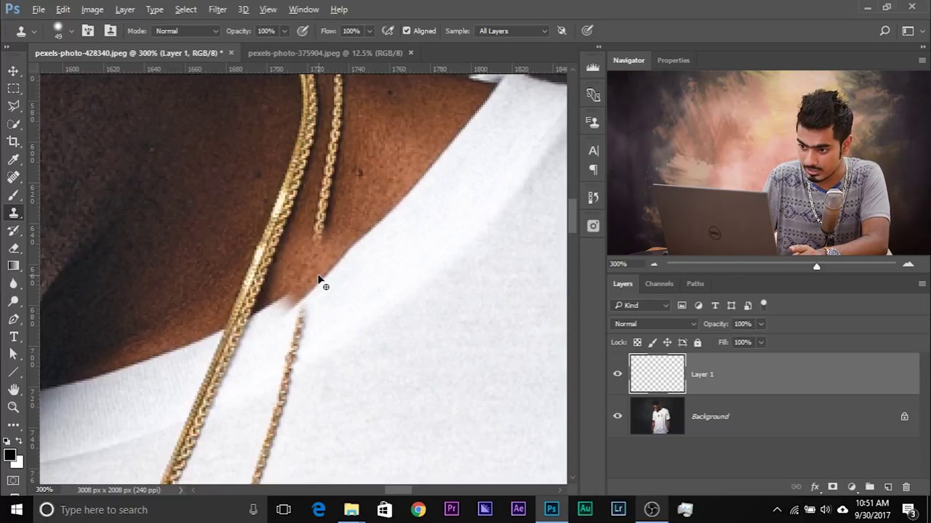
left_click(318, 279)
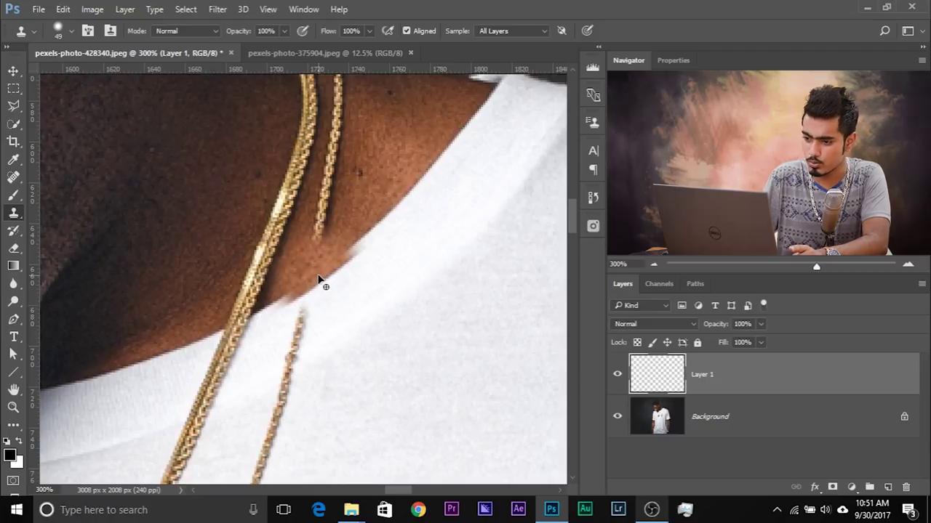
- Sample the clean collar edge nearer the shoulder and clone it in line over the thin chain's crossing
mouse_move(318, 280)
left_mouse_down()
mouse_move(324, 270)
mouse_move(379, 295)
left_mouse_up()
left_click(393, 207, "alt")
left_click_drag(324, 257, 312, 274)
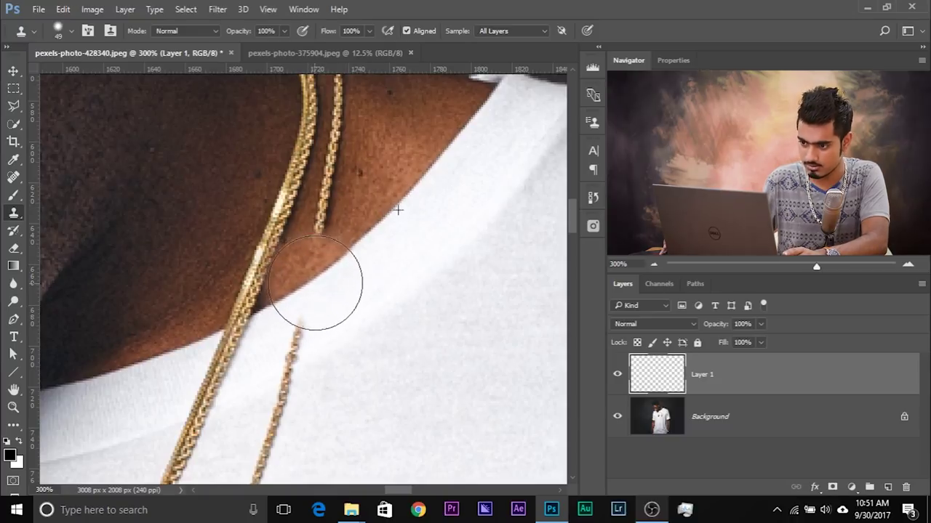
- Reduce the Clone Stamp brush to 32 px and clone the collar edge over the thick chain's crossing
left_click_drag(305, 323, 364, 301)
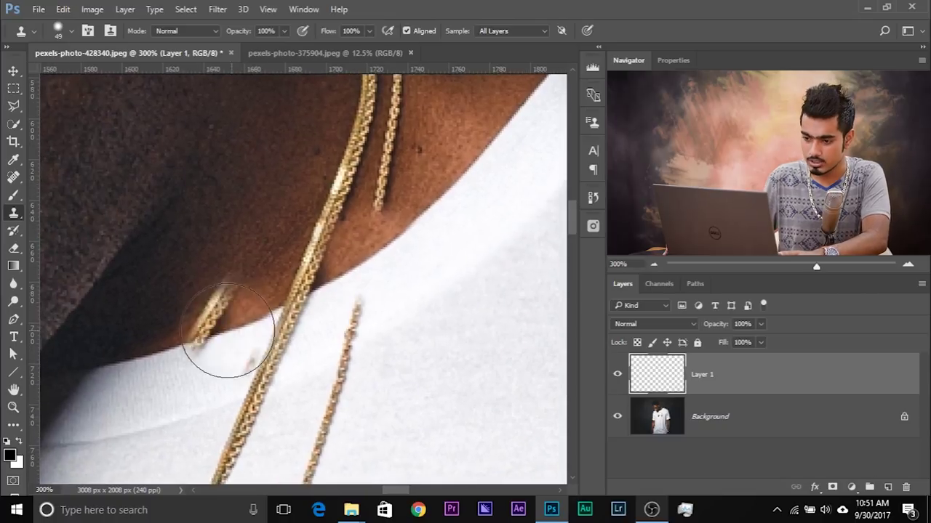
right_click(224, 333, "alt")
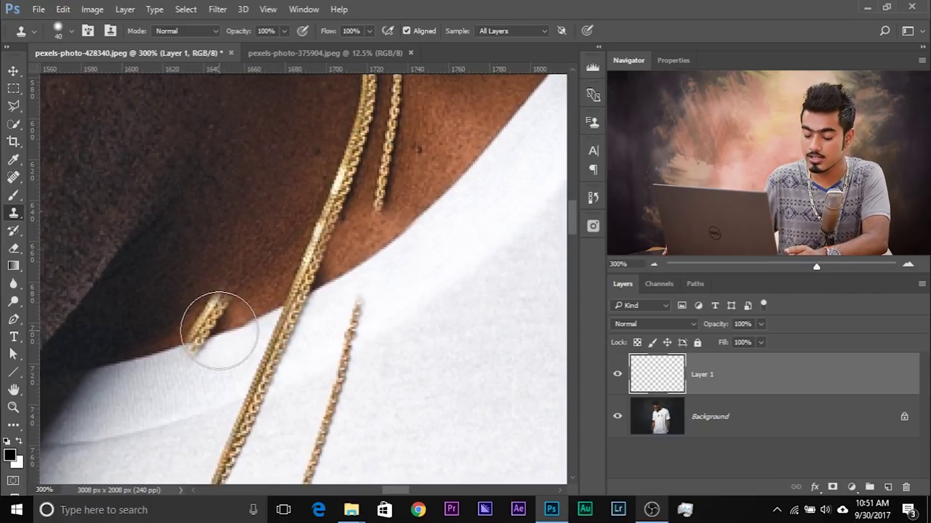
right_click(236, 329, "alt")
mouse_move(236, 328)
left_mouse_down()
mouse_move(231, 148)
mouse_move(214, 306)
mouse_move(231, 396)
mouse_move(240, 220)
mouse_move(229, 110)
mouse_move(217, 173)
mouse_move(213, 166)
left_mouse_up()
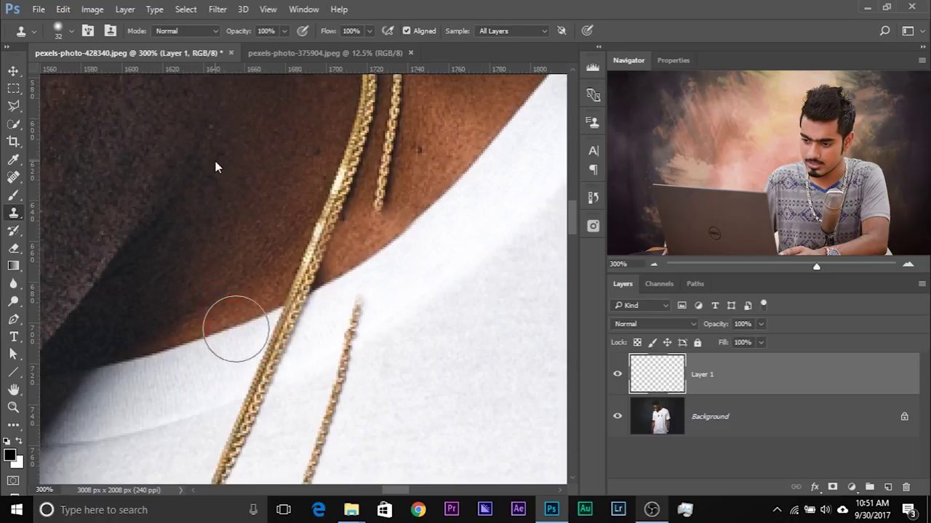
left_click_drag(292, 309, 297, 304)
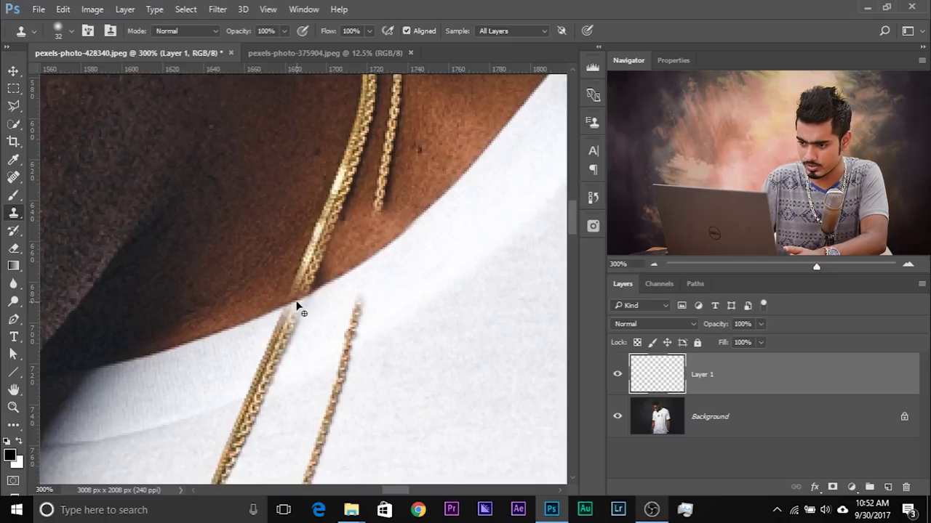
mouse_move(296, 307)
left_mouse_down()
mouse_move(301, 315)
mouse_move(284, 312)
mouse_move(287, 323)
left_mouse_up()
- Reduce the Clone Stamp brush to 17 px and clone neck skin over the lower part of the thin chain
left_click_drag(440, 231, 429, 348)
mouse_move(405, 293)
left_mouse_down()
mouse_move(394, 291)
mouse_move(400, 284)
left_mouse_up()
left_click(404, 277, "alt")
mouse_move(368, 322)
left_mouse_down()
mouse_move(364, 298)
mouse_move(364, 327)
mouse_move(382, 295)
mouse_move(382, 237)
left_mouse_up()
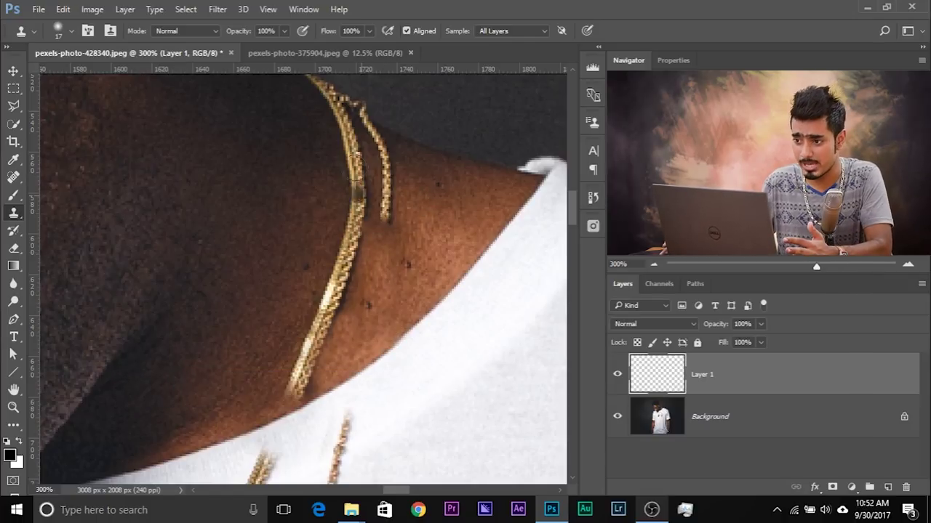
- Open the Clone Source settings, check the rotation angle, and review the retouched neckline
left_click(302, 10)
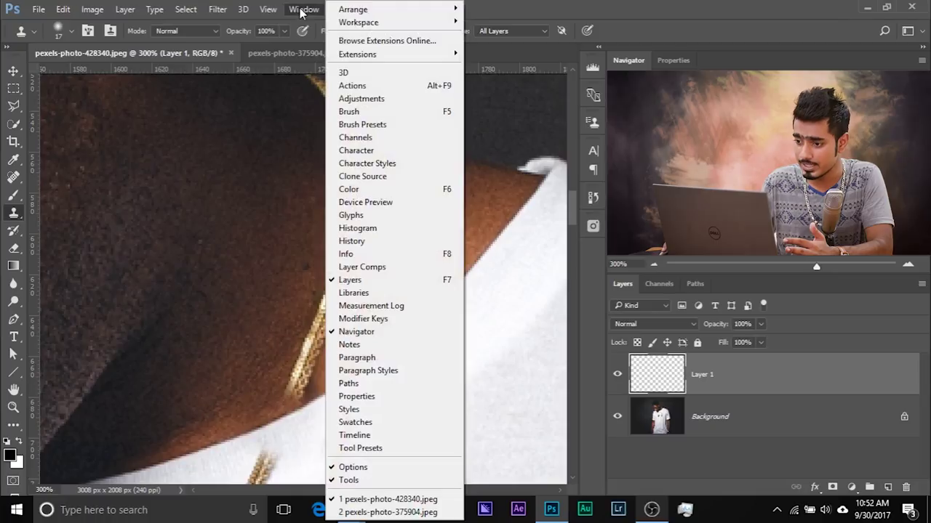
left_click(388, 176)
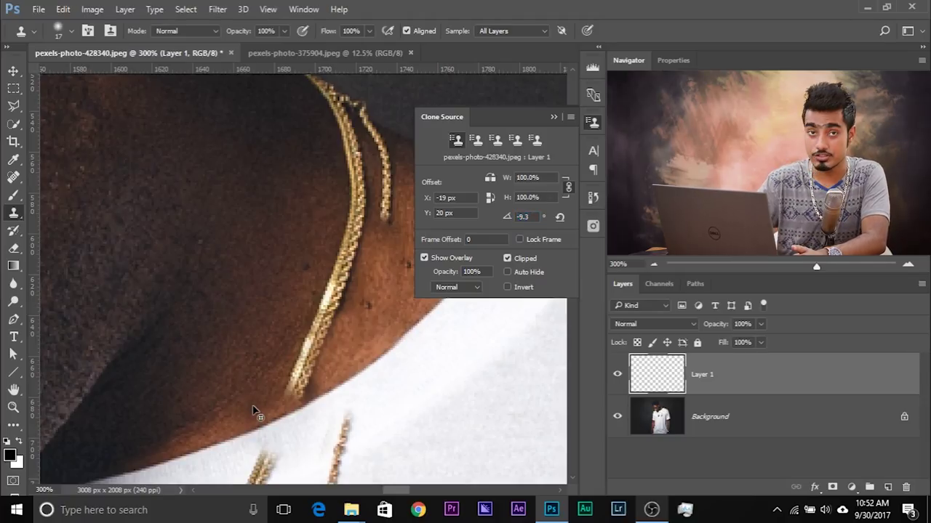
left_click_drag(265, 355, 196, 341)
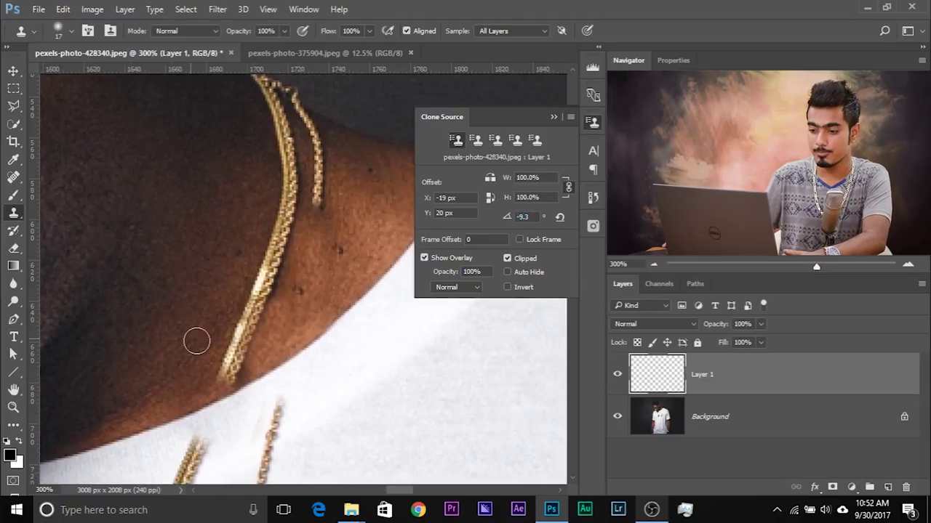
scroll(196, 341, "down", 2)
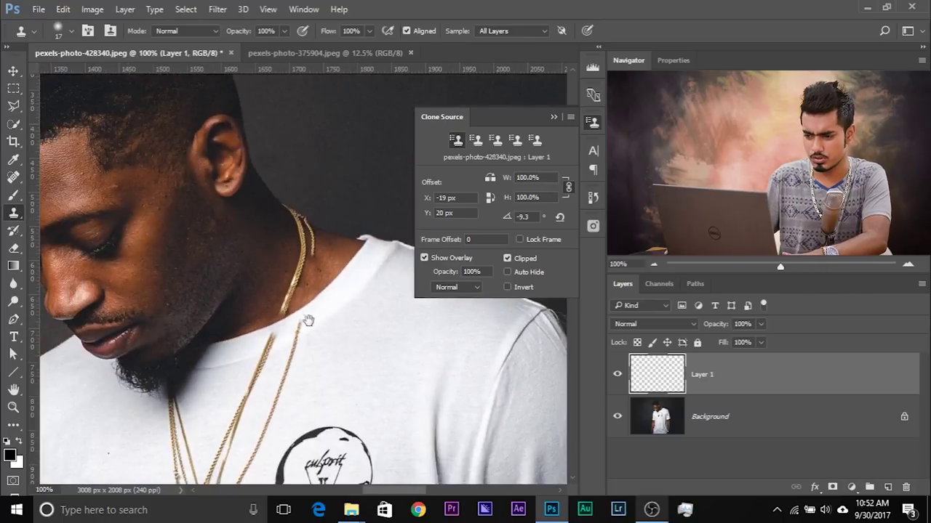
- Switch to pexels-photo-375904.jpeg and add a new empty layer for retouching the asterisk on the wooden crate
left_click(265, 53)
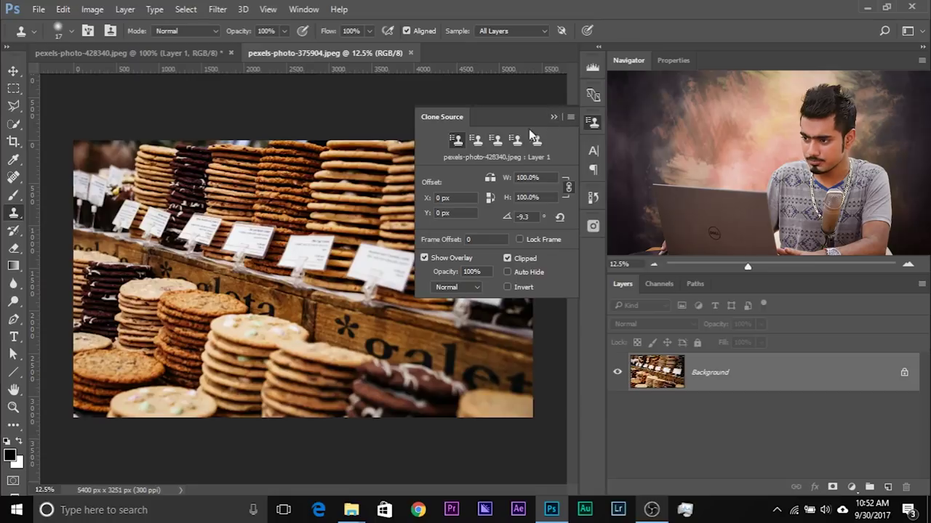
left_click(553, 118)
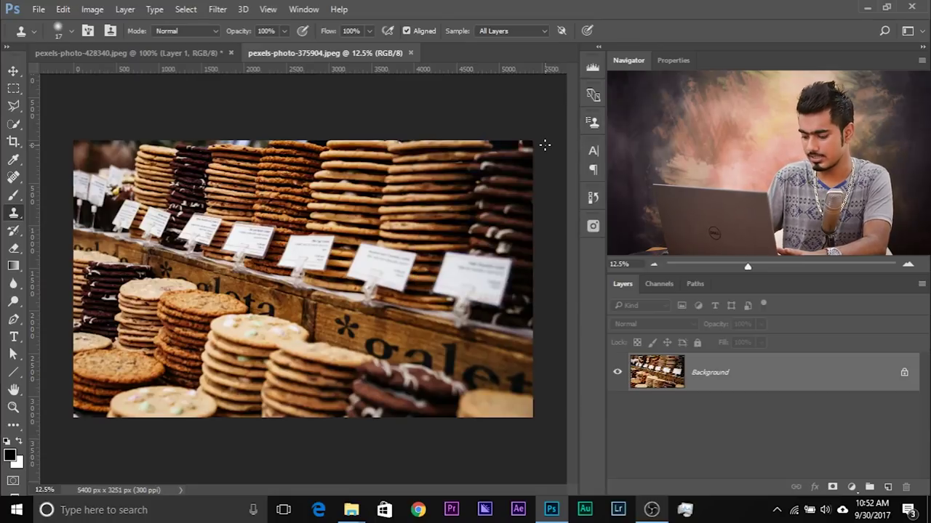
key("ctrl+plus")
key("ctrl+plus")
key("ctrl+plus")
mouse_move(664, 360)
left_mouse_down()
mouse_move(525, 285)
mouse_move(698, 348)
left_mouse_up()
left_click_drag(461, 333, 363, 220)
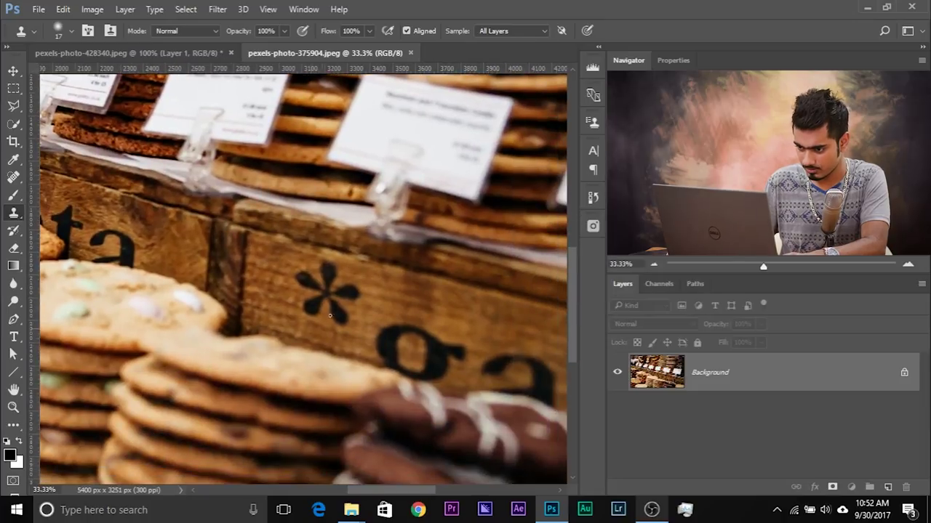
key("ctrl+plus")
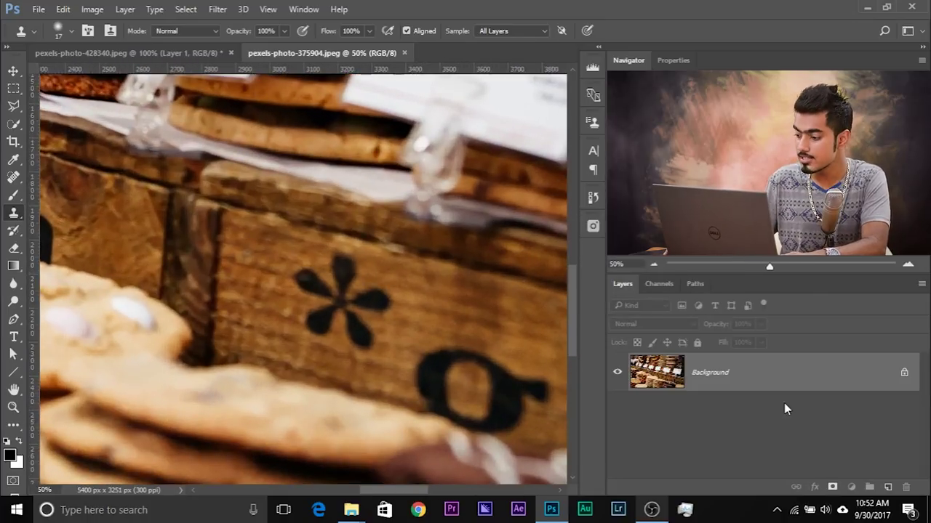
left_click(887, 488)
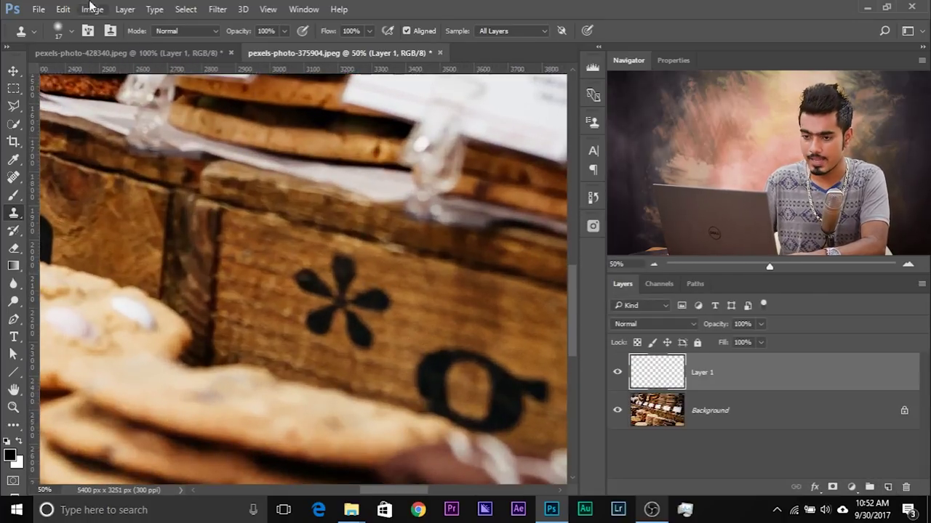
- Choose the Clone Stamp tool and open the Clone Source settings with the rotation set to 0.0
right_click(13, 211)
left_click(69, 208)
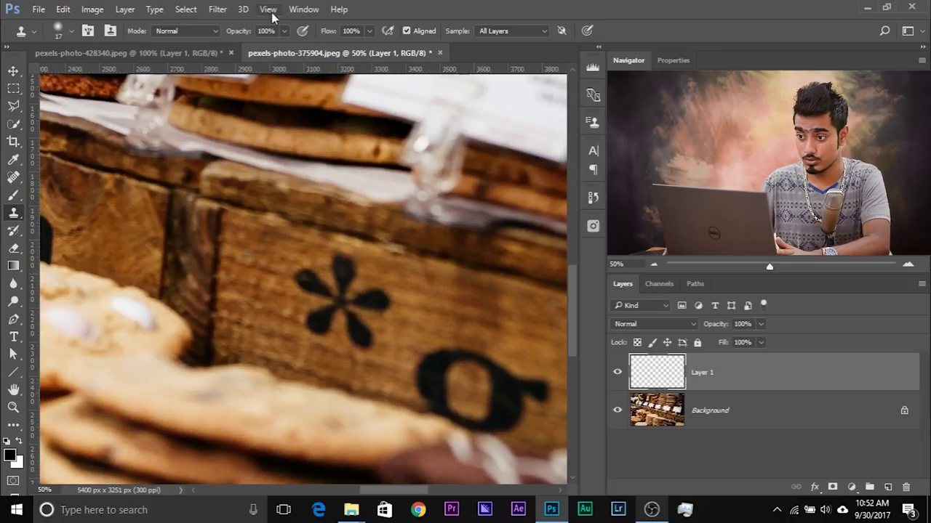
left_click(304, 10)
left_click(362, 176)
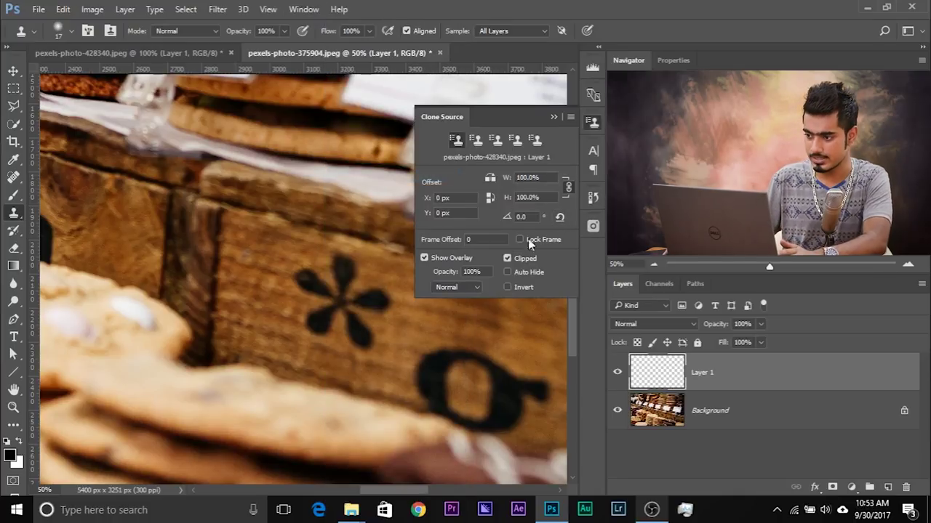
- Try covering the asterisk on the crate with wood cloned from the plank beside it, using a brush of about 281 to 325 px
left_click_drag(183, 231, 234, 241)
key("alt")
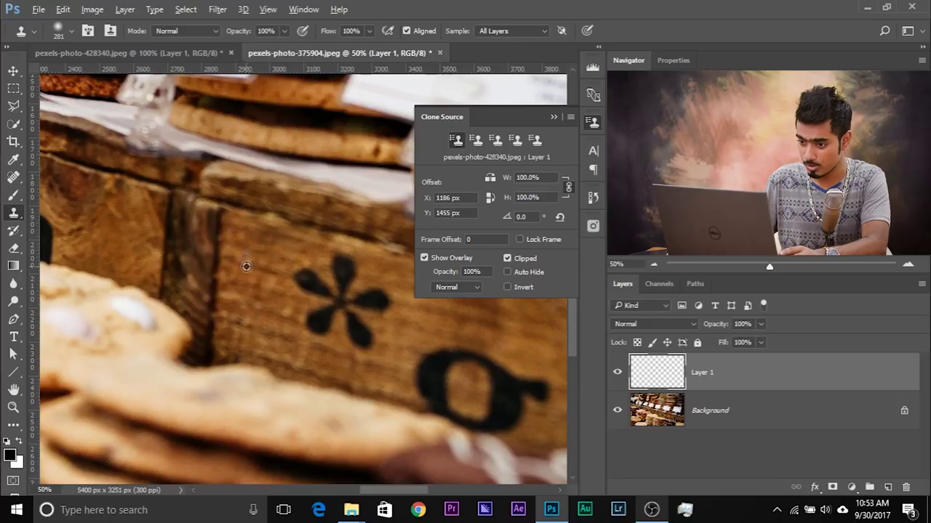
left_click(245, 273, "alt")
mouse_move(308, 281)
left_mouse_down()
mouse_move(328, 291)
mouse_move(267, 295)
left_mouse_up()
key("bracketright")
key("bracketright")
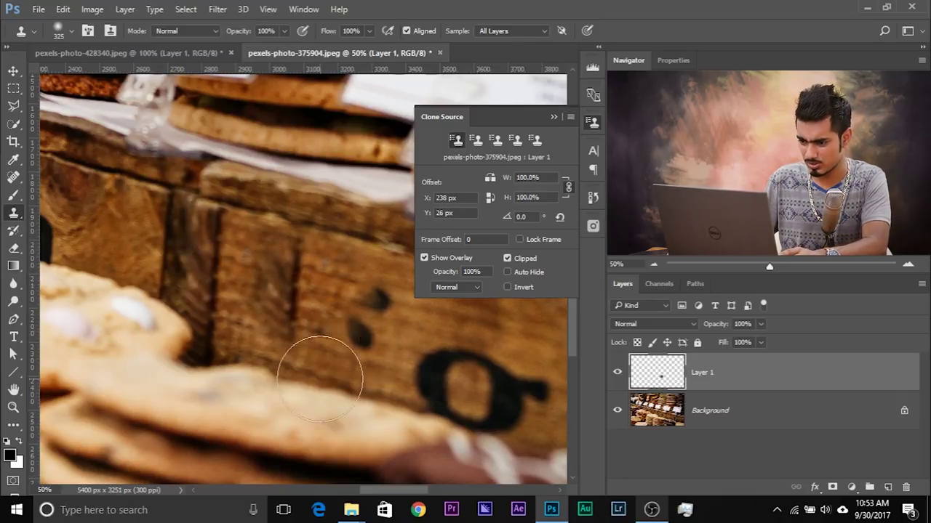
key("ctrl+alt+z")
- Try covering the asterisk with wood sampled just below it at a 237 px brush size, and undo the cloned strokes
left_click(320, 357, "alt")
right_click(331, 338, "alt")
left_click_drag(300, 321, 327, 377)
key("ctrl+alt+z")
key("ctrl+alt+z")
key("ctrl+alt+z")
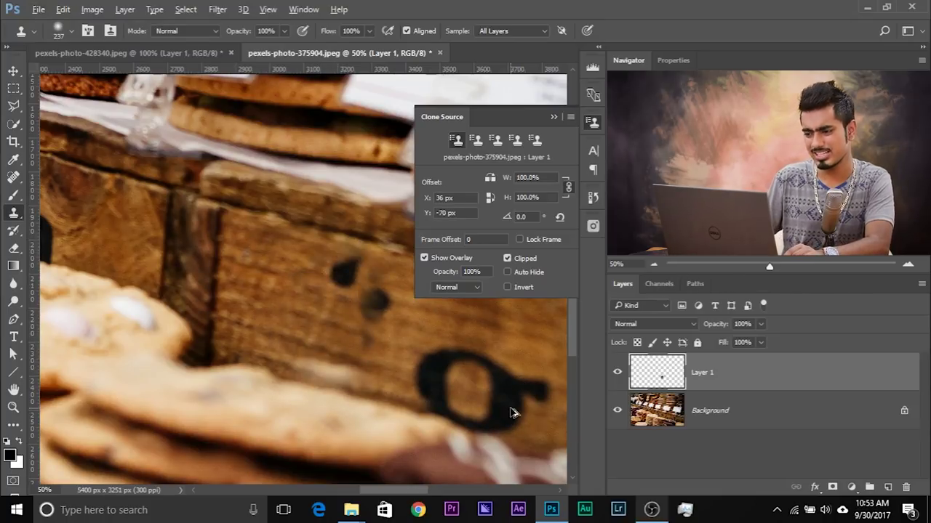
key("ctrl+minus")
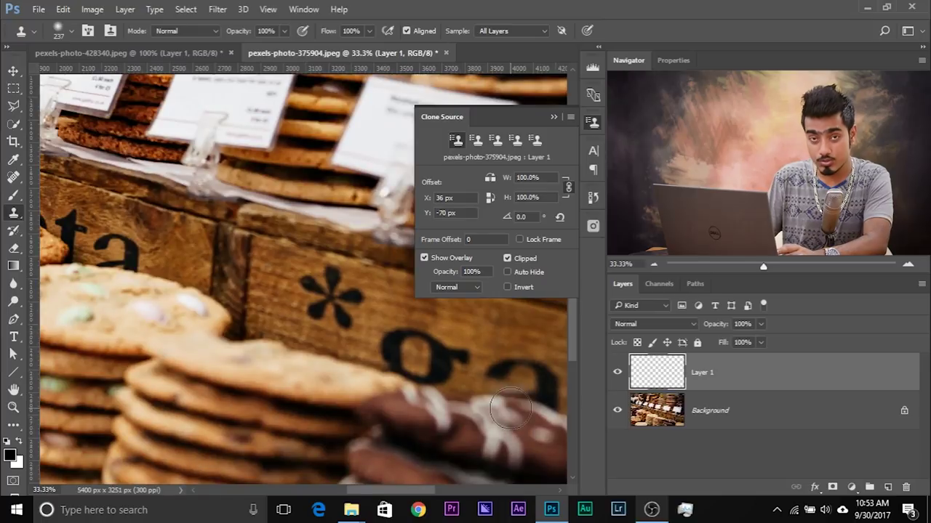
key("ctrl+plus")
key("ctrl+plus")
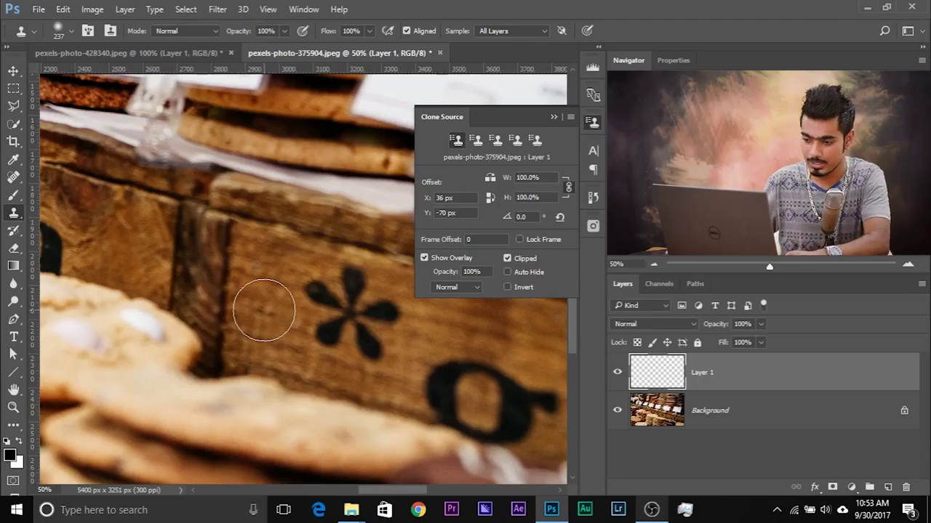
- Set the clone source scale to 128.5% and clone wood over the whole asterisk with a 213 px brush
mouse_move(236, 283)
left_mouse_down()
mouse_move(220, 276)
mouse_move(252, 304)
mouse_move(235, 284)
mouse_move(222, 301)
mouse_move(188, 301)
mouse_move(259, 291)
mouse_move(250, 285)
left_mouse_up()
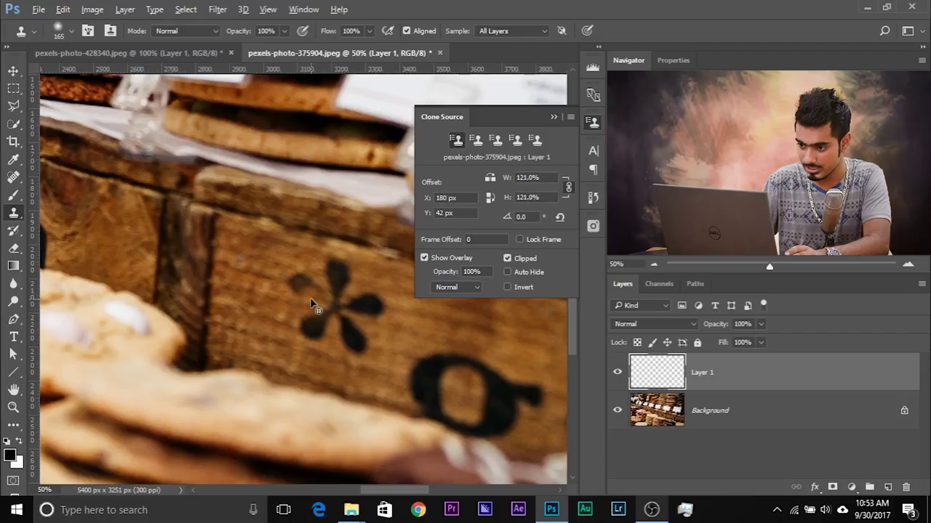
left_click(310, 299, "alt")
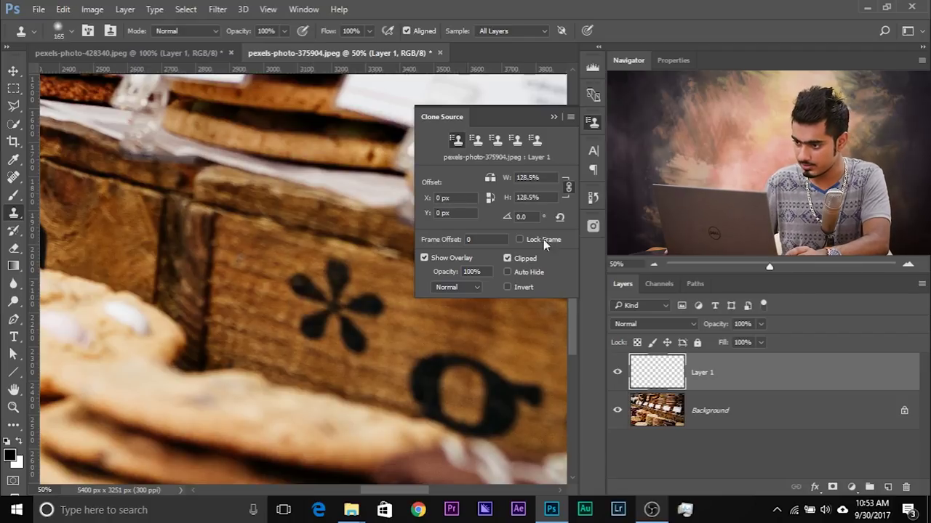
mouse_move(341, 291)
left_mouse_down()
mouse_move(312, 288)
mouse_move(325, 298)
mouse_move(310, 327)
mouse_move(345, 333)
mouse_move(343, 344)
mouse_move(363, 324)
mouse_move(331, 275)
mouse_move(340, 296)
mouse_move(382, 325)
mouse_move(384, 303)
mouse_move(360, 331)
mouse_move(309, 334)
mouse_move(286, 294)
left_mouse_up()
mouse_move(372, 295)
left_mouse_down()
mouse_move(384, 342)
mouse_move(200, 281)
left_mouse_up()
scroll(189, 291, "down", 3)
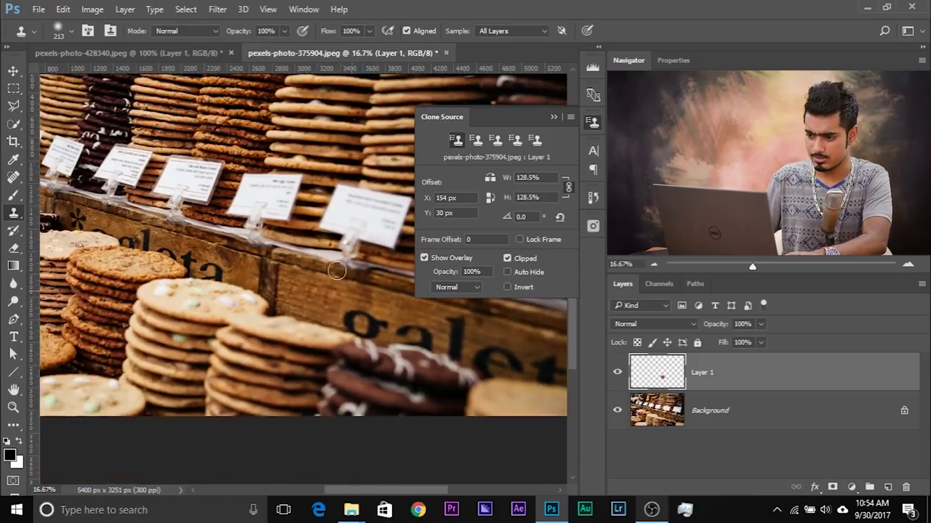
left_click_drag(361, 211, 306, 270)
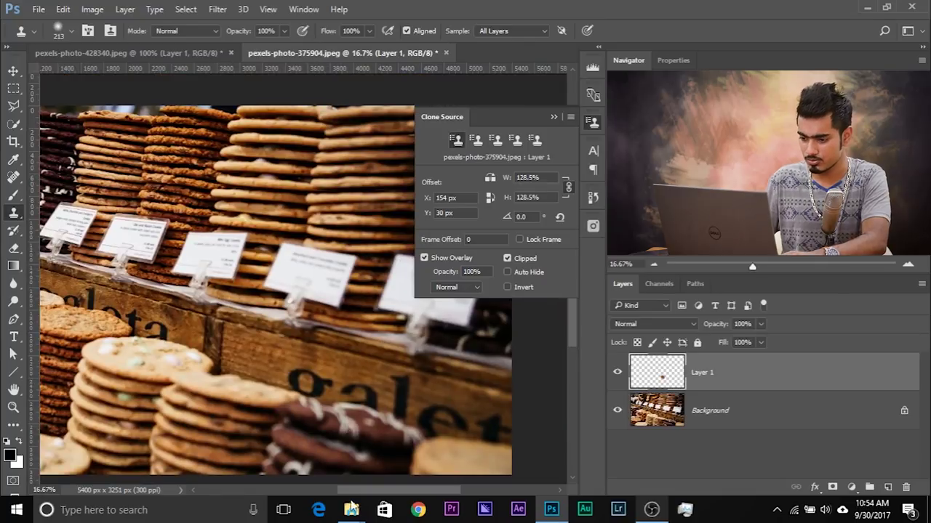
- Open pexels-photo-312925.jpeg as a separate document from the file folder
mouse_move(351, 509)
left_click(300, 436)
left_click_drag(154, 256, 493, 35)
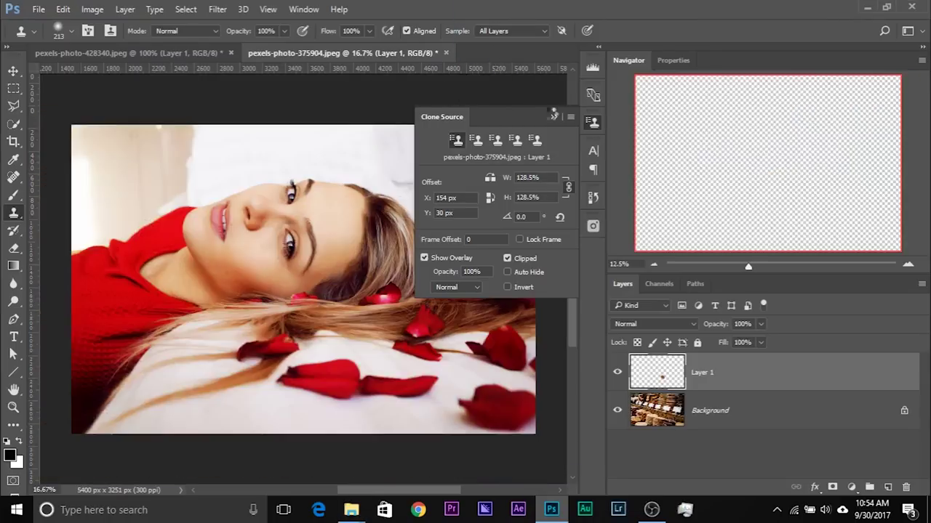
key("ctrl+plus")
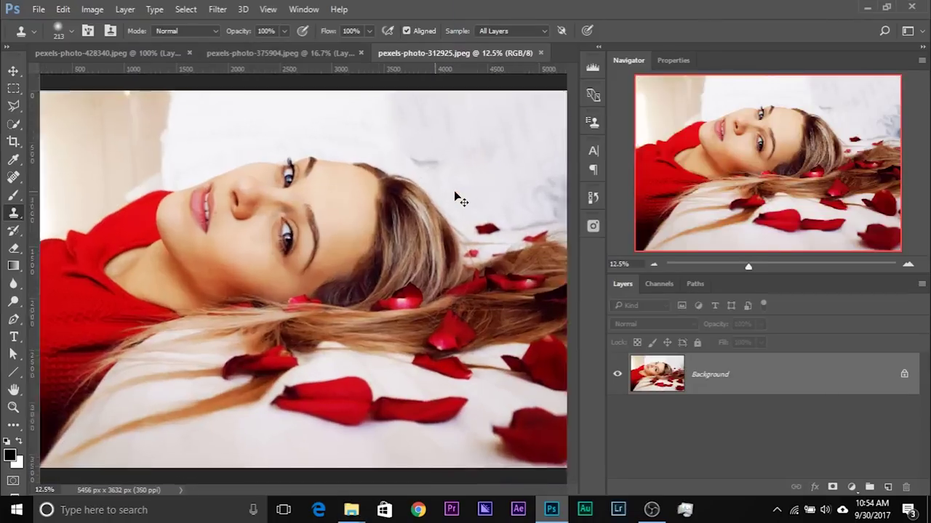
left_click_drag(231, 363, 316, 284)
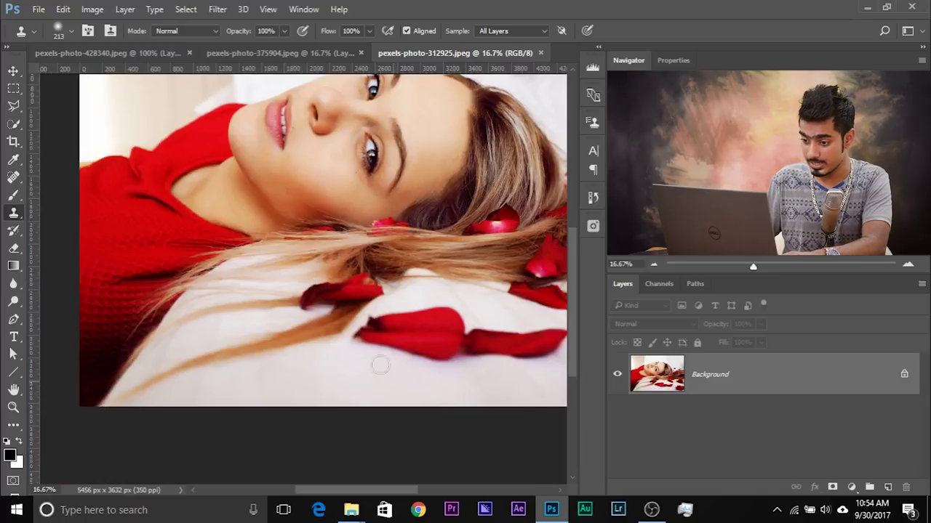
left_click_drag(343, 333, 256, 362)
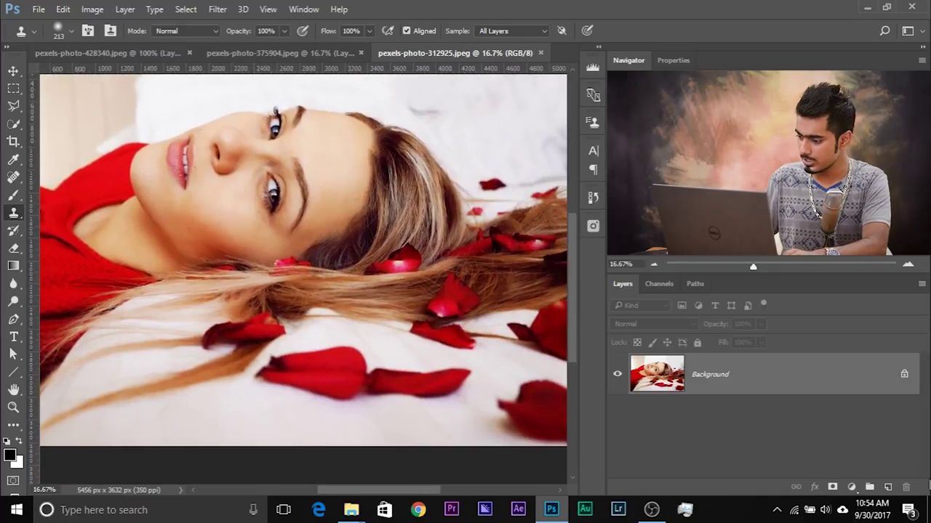
- On a new empty layer, sample the small red petal behind the hair and preview the clone over pexels-photo-375904.jpeg
left_click(888, 487)
right_click(474, 156, "alt")
left_click(492, 187, "alt")
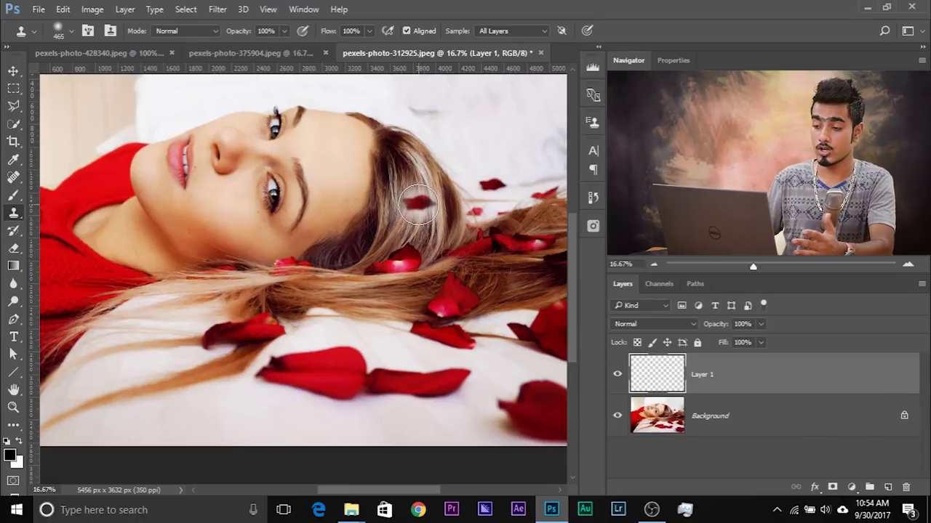
left_click(256, 54)
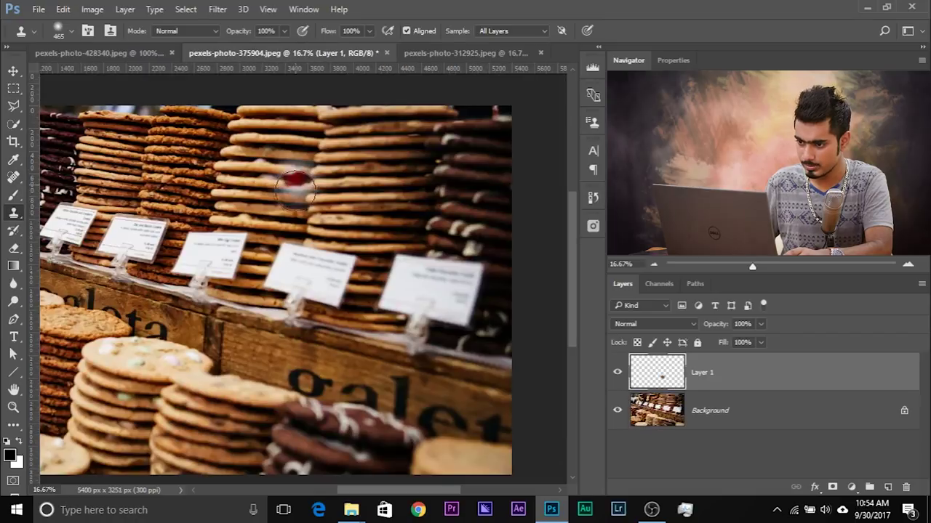
left_click(451, 55)
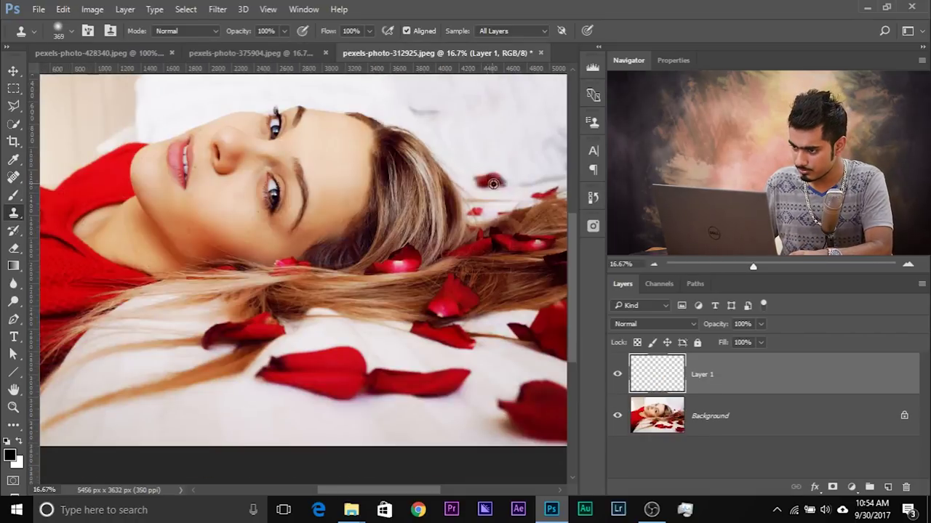
- Try stamping the small petal onto the white sheet below the hair strands with an 885 px brush
mouse_move(194, 409)
left_mouse_down()
mouse_move(225, 419)
mouse_move(219, 416)
left_mouse_up()
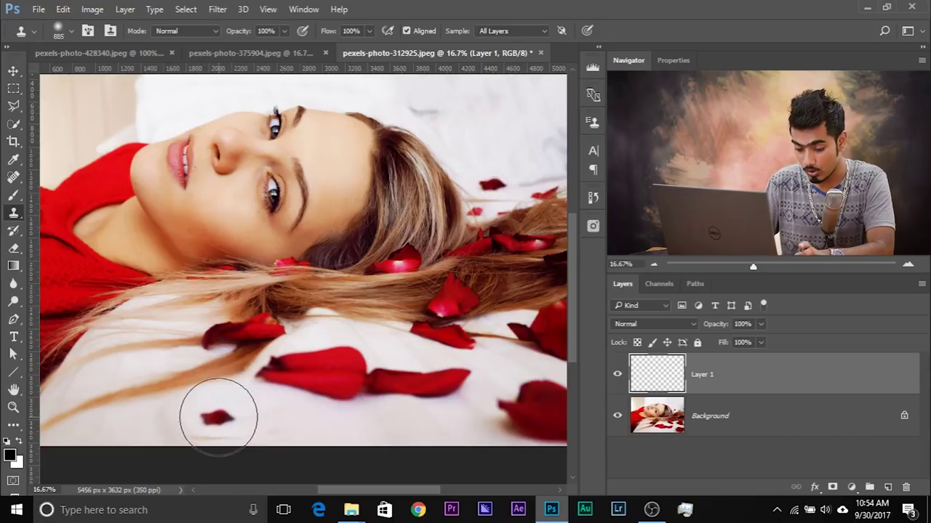
left_click(218, 416)
key("ctrl+z")
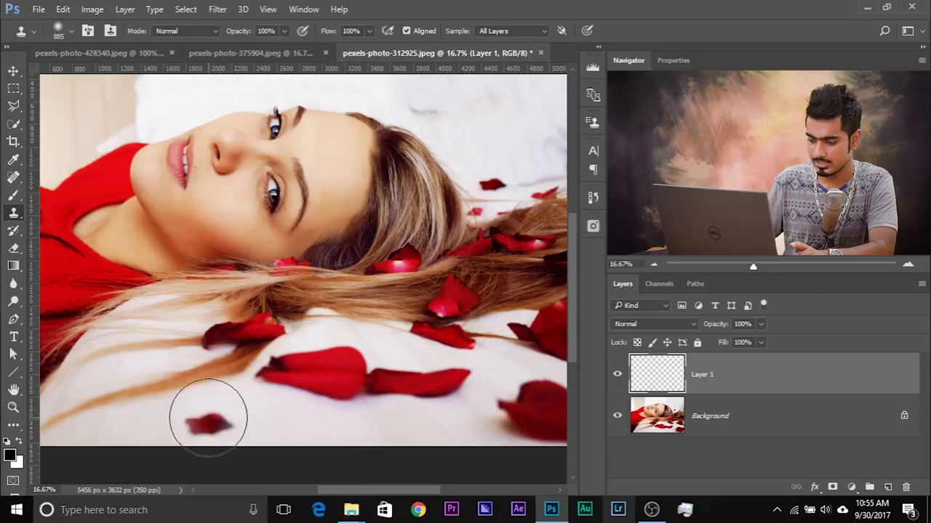
- Stamp the sampled petal onto the empty white sheet near the photo's lower edge, using the 885 px brush
left_click(193, 423)
left_click(193, 425)
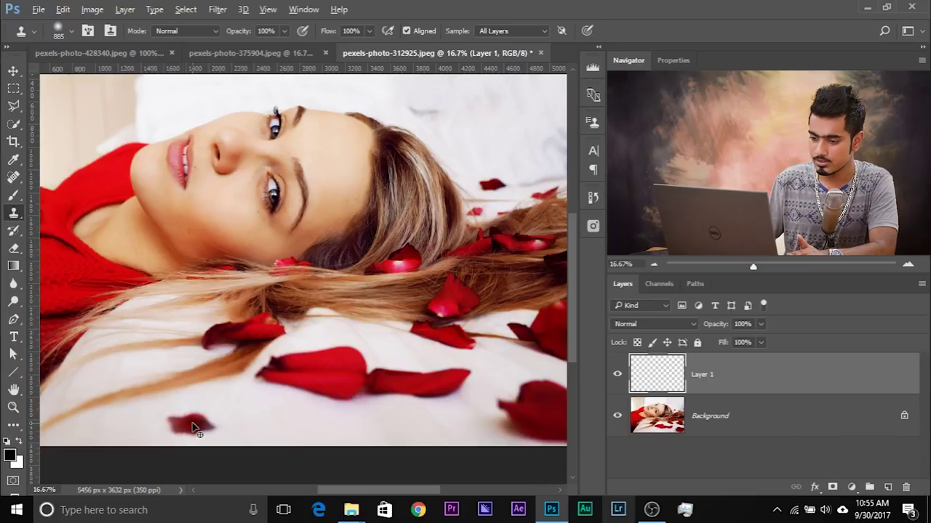
left_click_drag(200, 428, 210, 440)
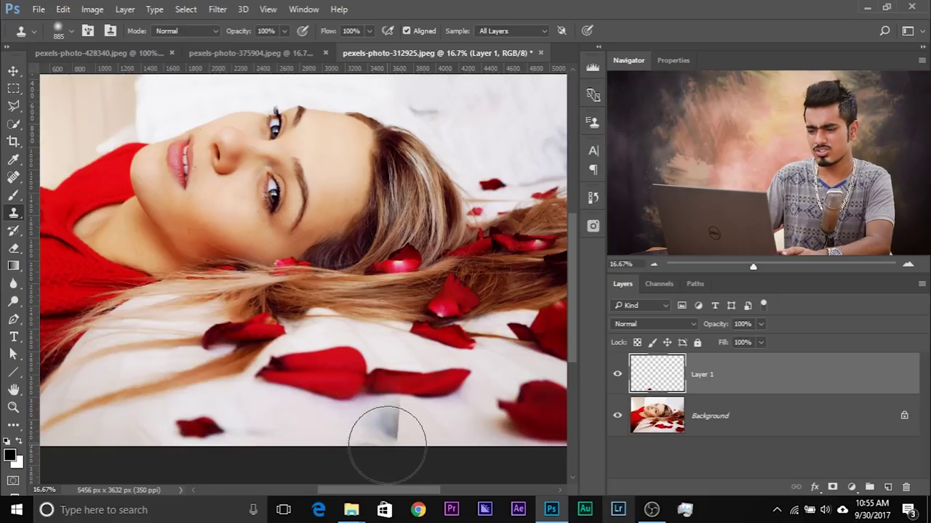
- Free-transform the stamped petal layer, scaling it to about 112.5% and rotating it about 1.5°
key("ctrl+minus")
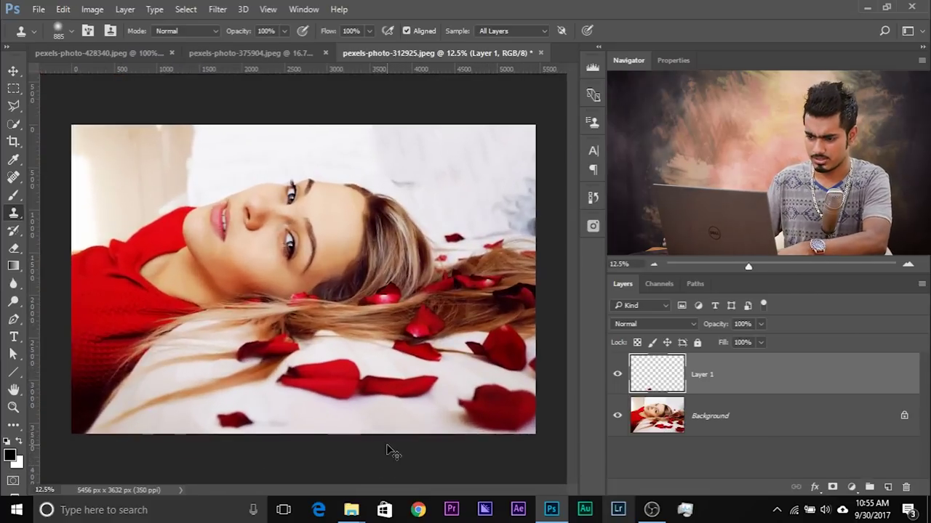
key("ctrl+t")
left_click_drag(320, 353, 330, 354)
left_click_drag(372, 444, 370, 447)
- Flip the petal layer horizontally, shift it slightly, and scale it to about 104%
right_click(226, 394)
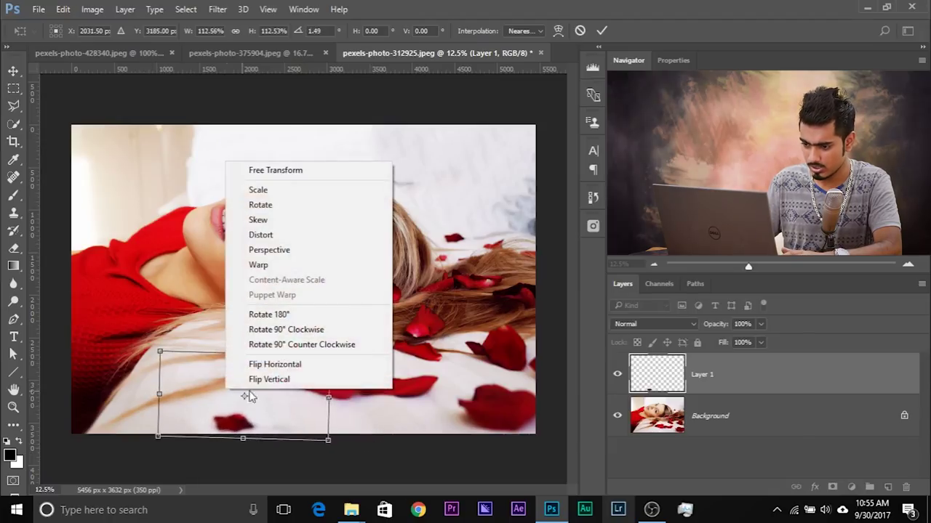
left_click(255, 364)
left_click_drag(293, 417, 283, 414)
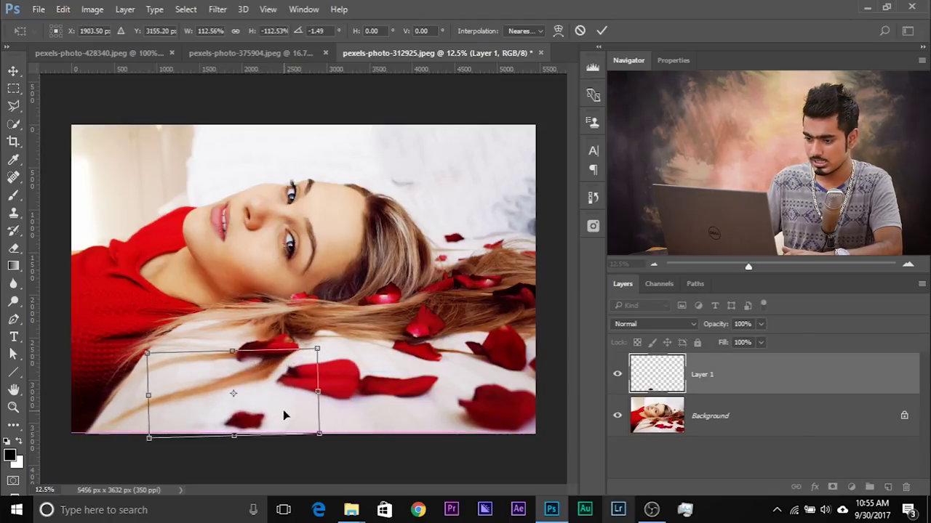
left_click_drag(147, 352, 161, 357)
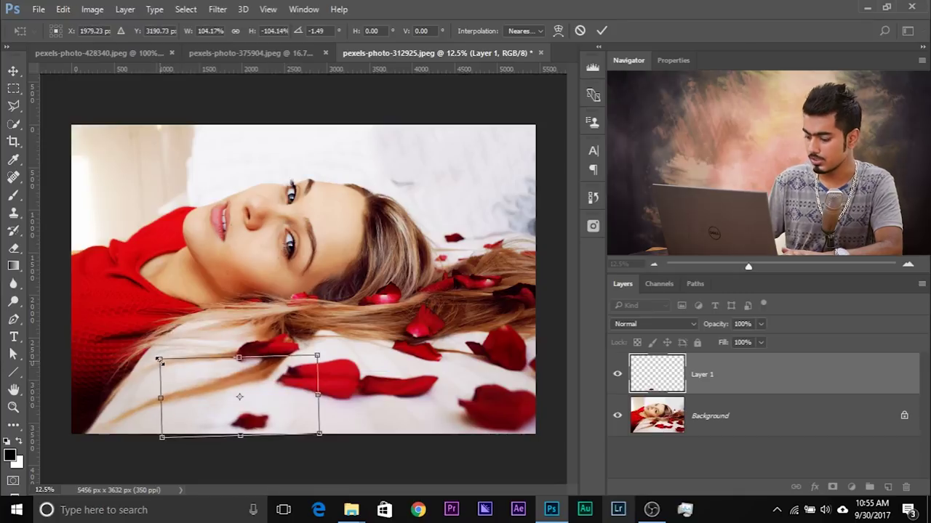